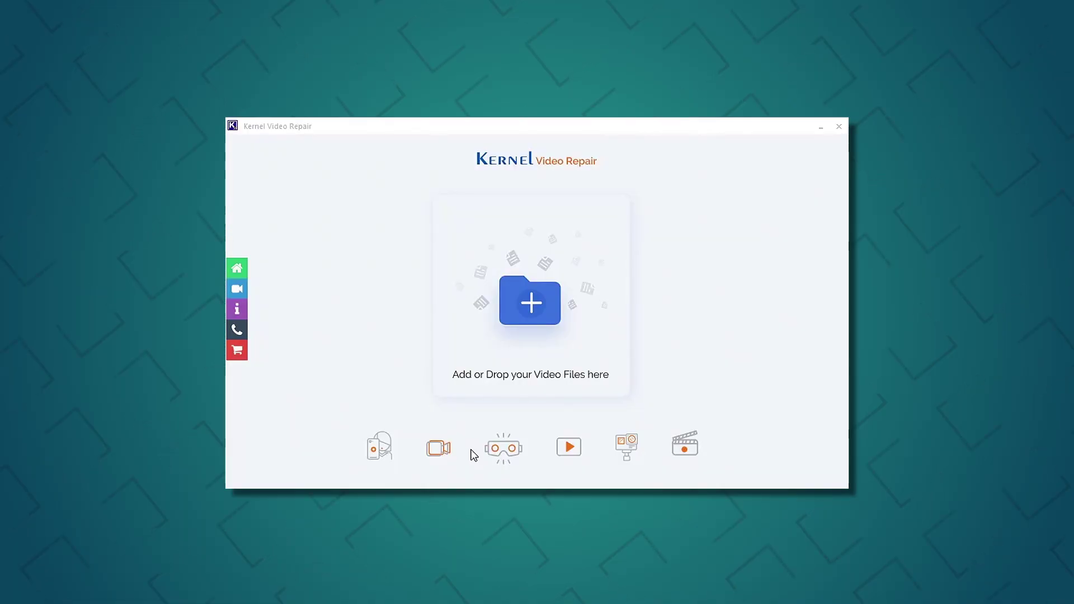
# Browse for videos, pick 4.wmv and 1.wmv, then cancel the Open dialog without adding them.
pyautogui.click(523, 317)
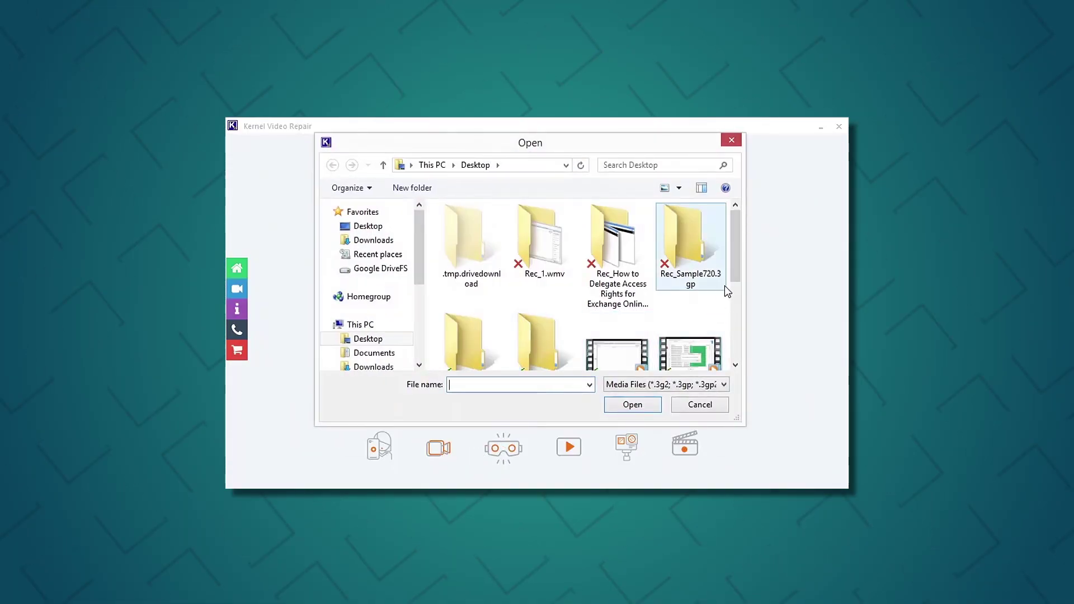
pyautogui.scroll(-2, 724, 285)
pyautogui.click(681, 268)
pyautogui.keyDown('ctrl'); pyautogui.click(617, 268); pyautogui.keyUp('ctrl')
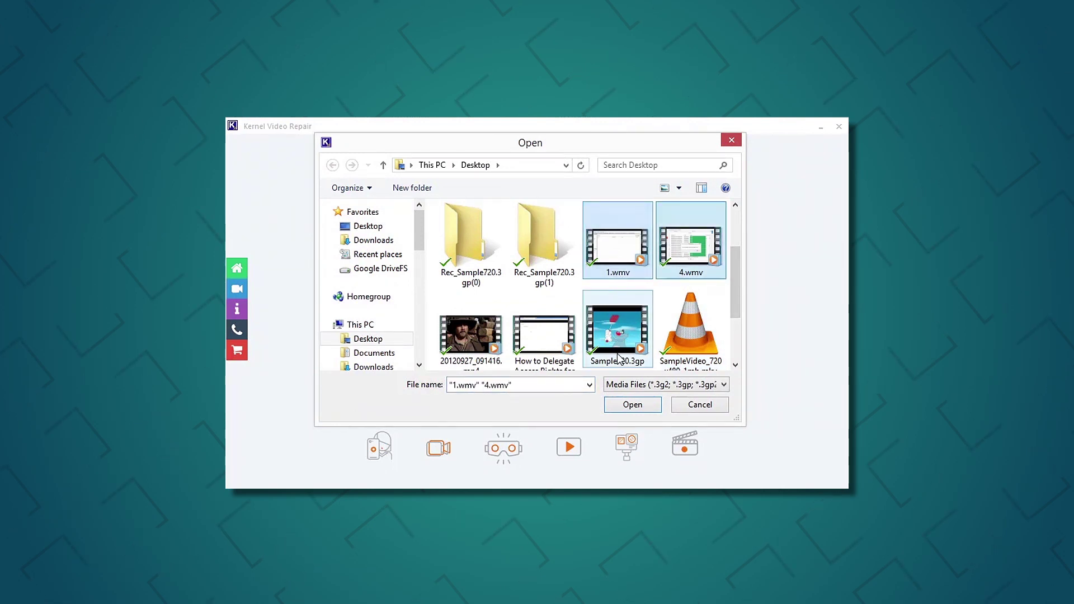
pyautogui.click(733, 144)
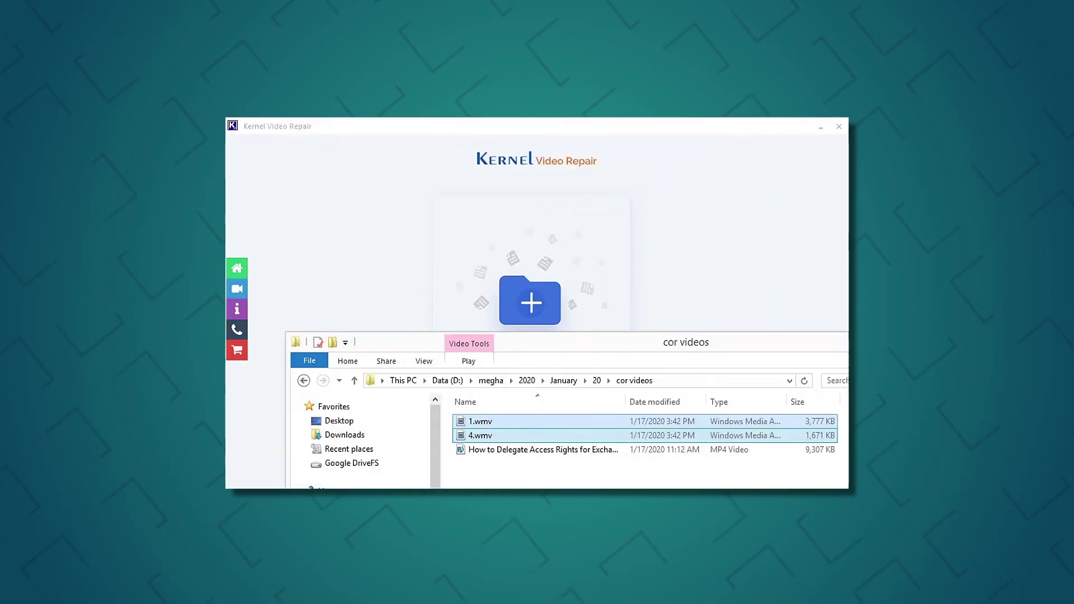
# Drag the corrupt 1.wmv and How to Delegate MP4 from Explorer onto the repair list.
pyautogui.click(540, 450)
pyautogui.keyDown('ctrl'); pyautogui.click(512, 422); pyautogui.keyUp('ctrl')
pyautogui.moveTo(513, 422); pyautogui.dragTo(520, 304)
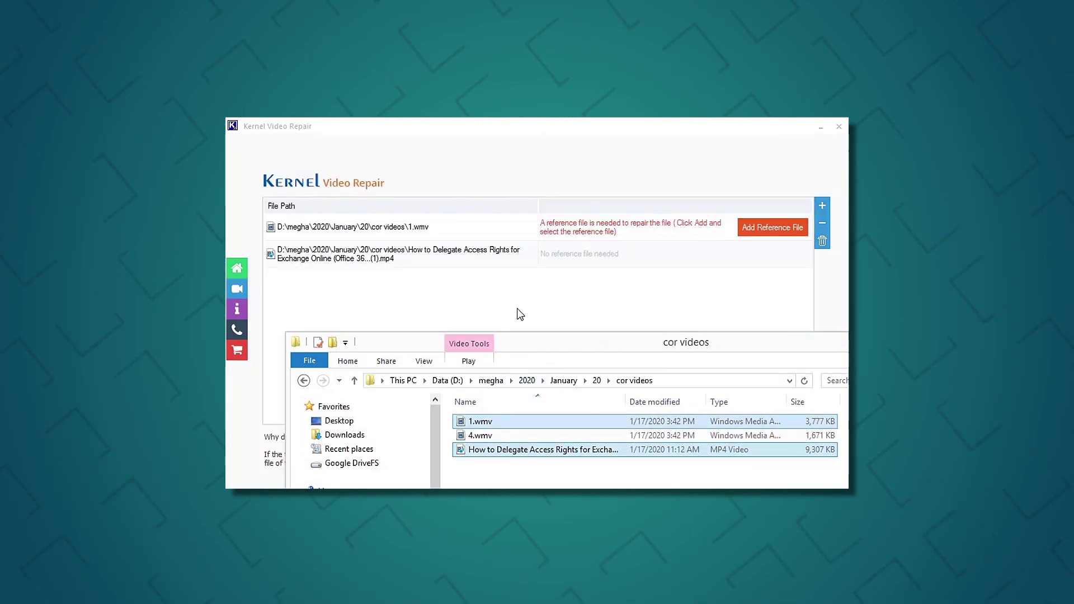
pyautogui.click(516, 316)
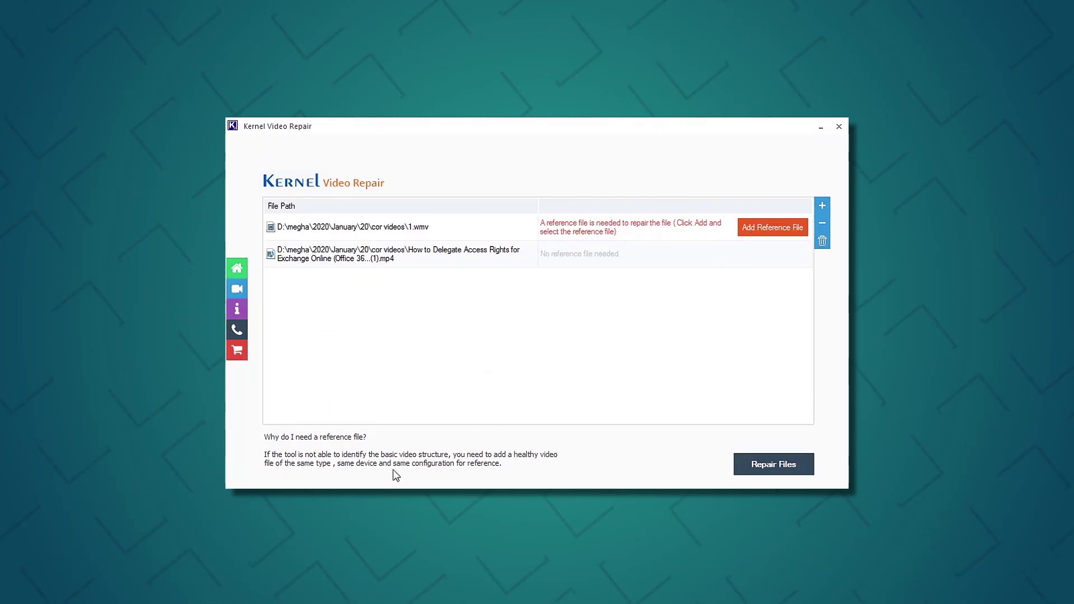
# Set the healthy 4.wmv from the Desktop as the reference file for 1.wmv.
pyautogui.click(746, 231)
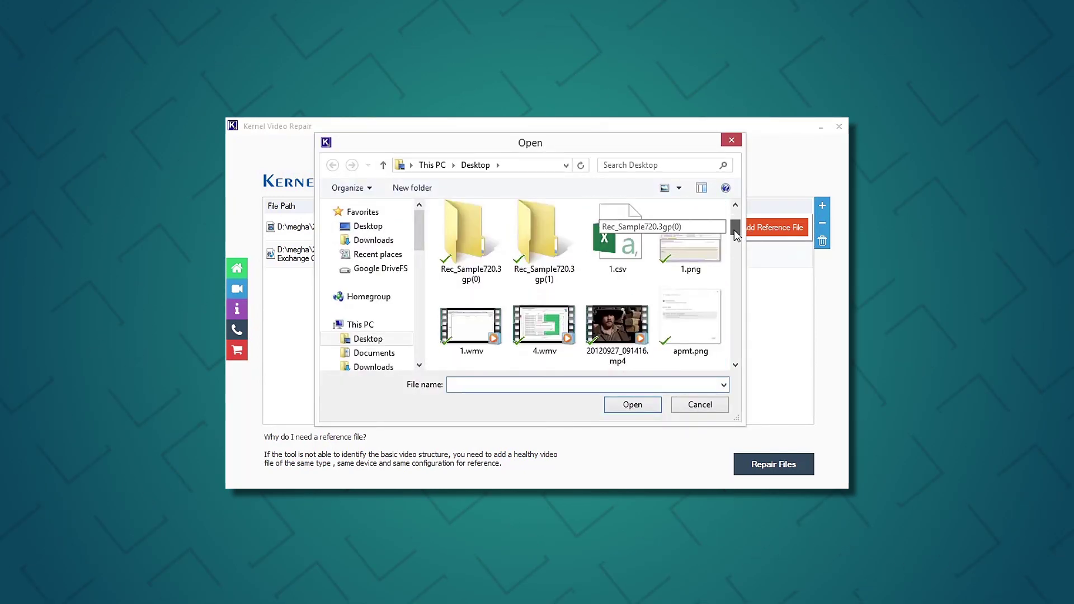
pyautogui.moveTo(734, 222); pyautogui.dragTo(734, 234)
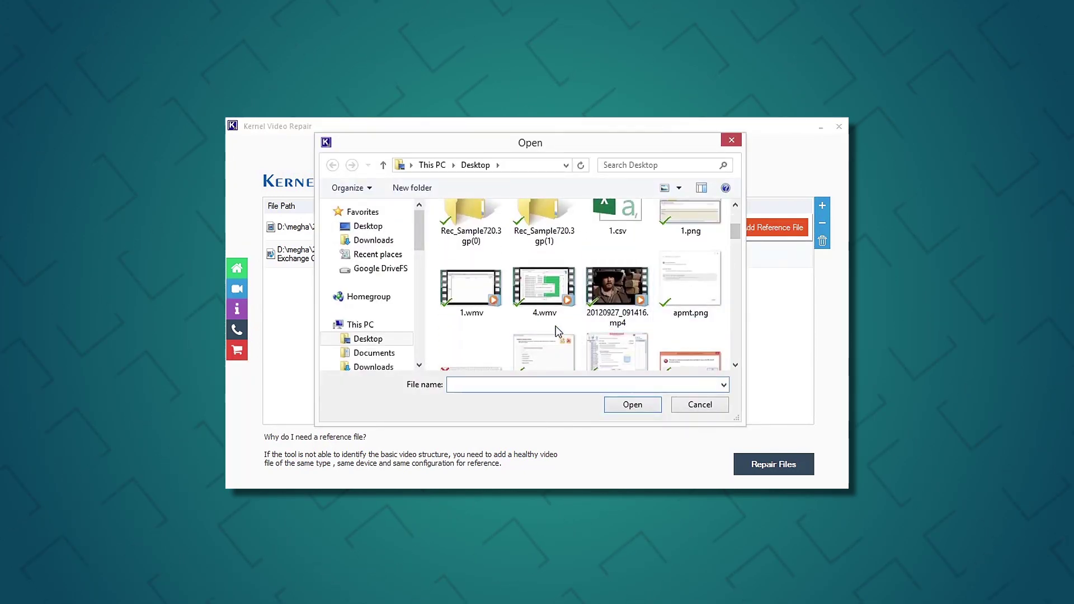
pyautogui.click(546, 289)
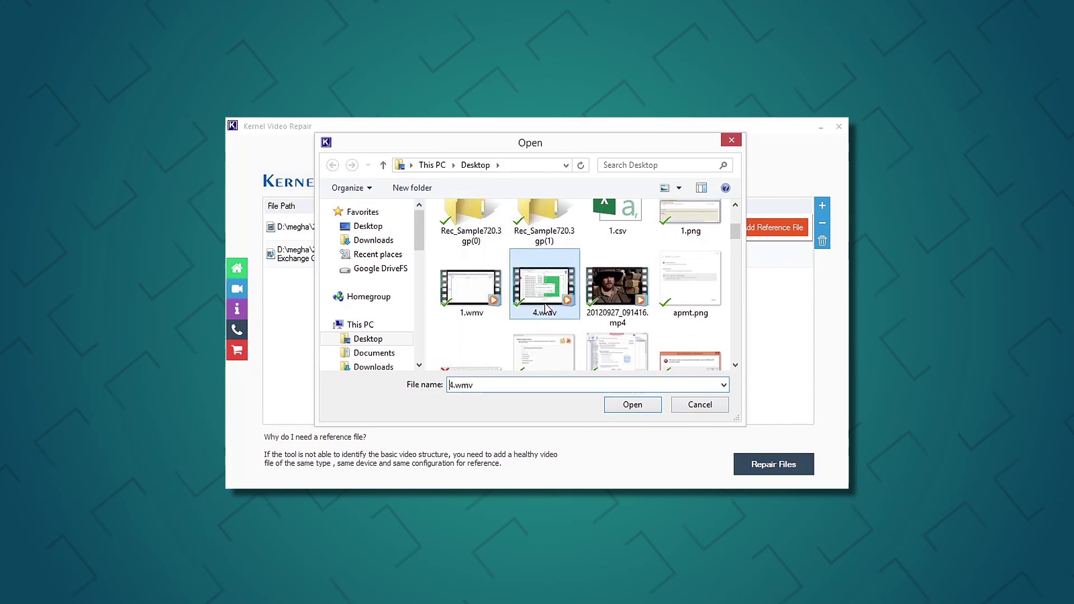
pyautogui.click(632, 405)
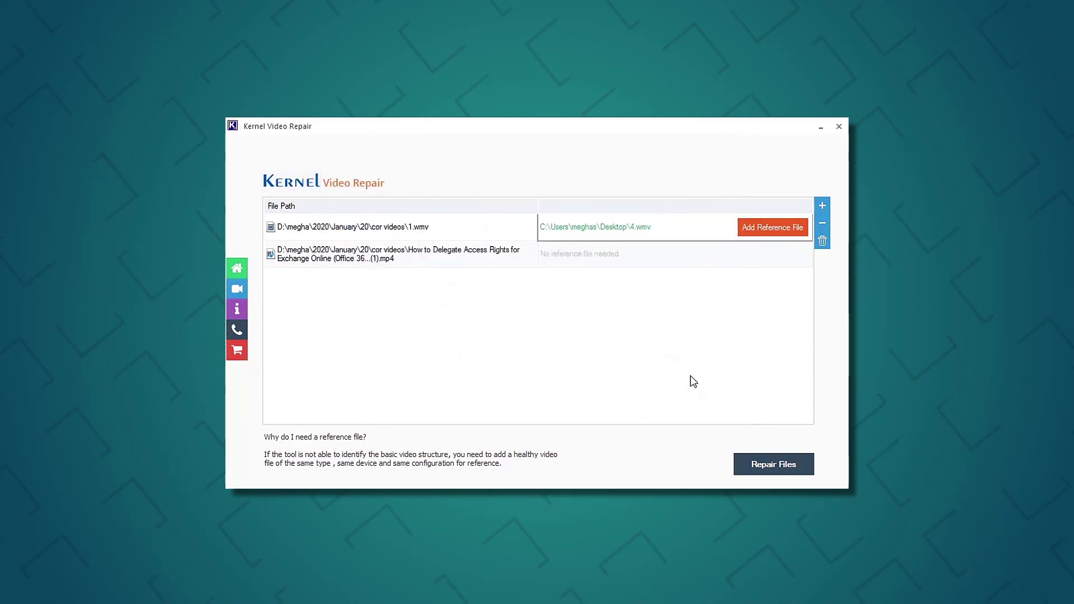
# Start Repair Files into a newly made output folder named 12.
pyautogui.click(747, 472)
pyautogui.click(480, 391)
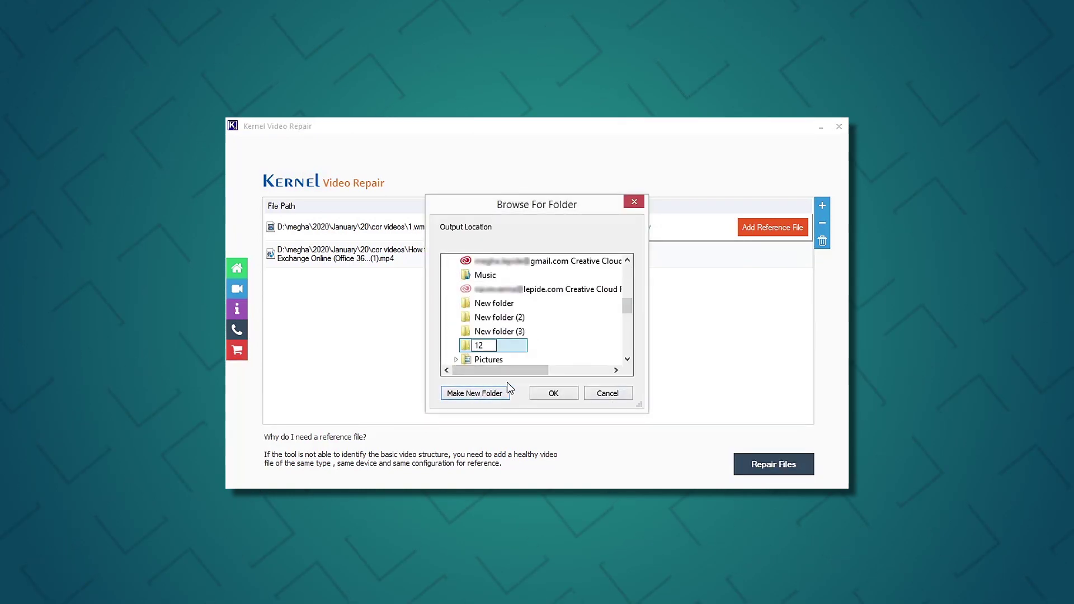
pyautogui.click(556, 395)
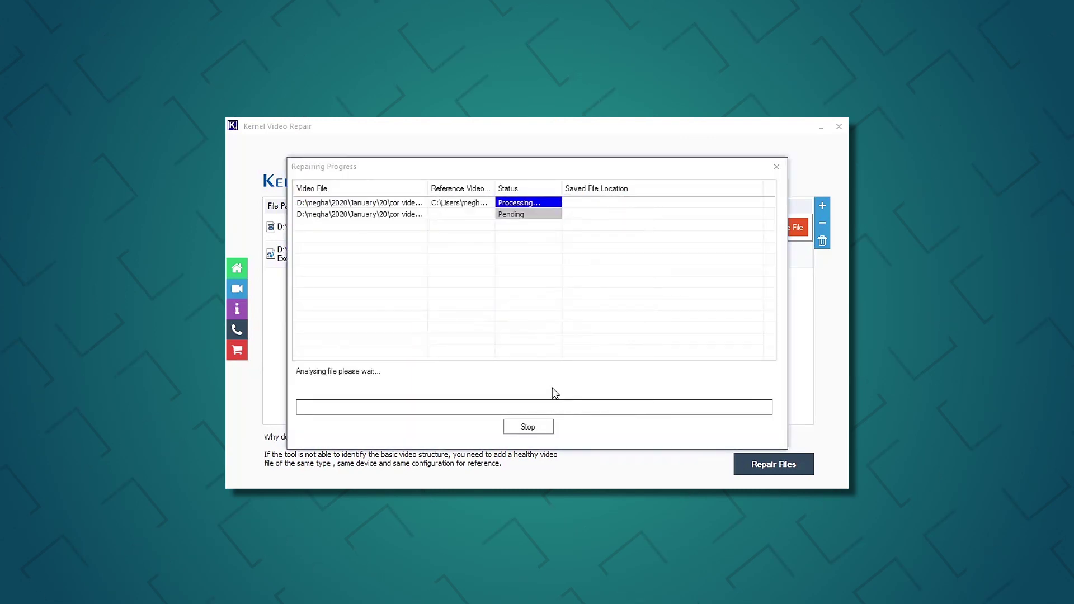